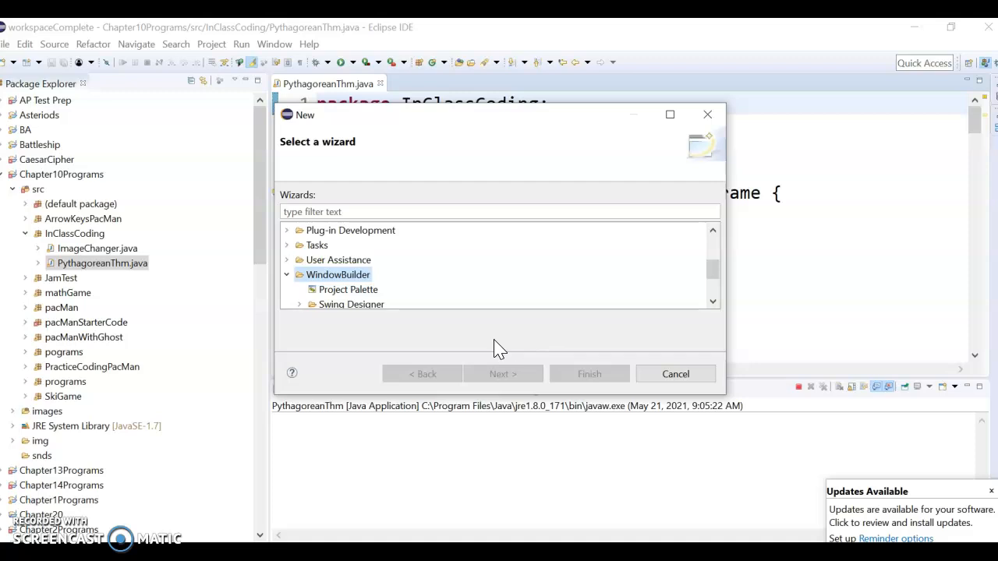
- Cancel the New wizard unused and bring the SMART Notebook lesson window forward
left_click(675, 375)
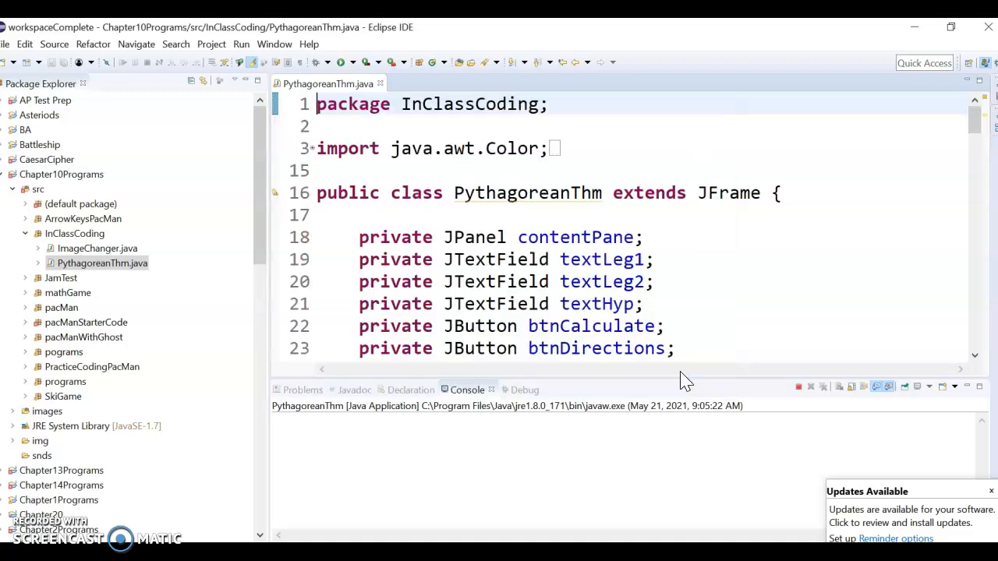
left_click(325, 555)
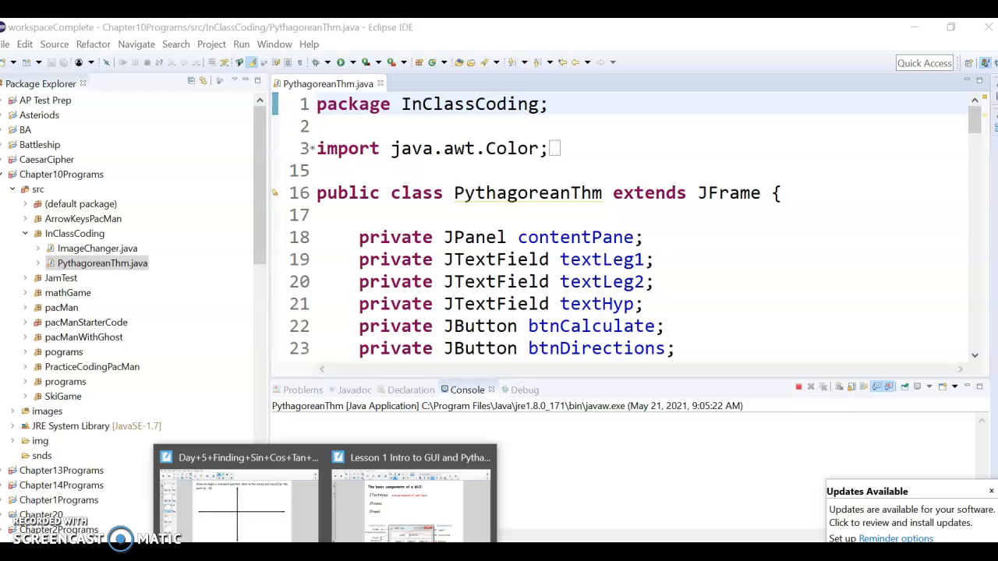
left_click(411, 495)
- Advance the SMART Notebook lesson to the WindowBuilder update steps
left_click(47, 80)
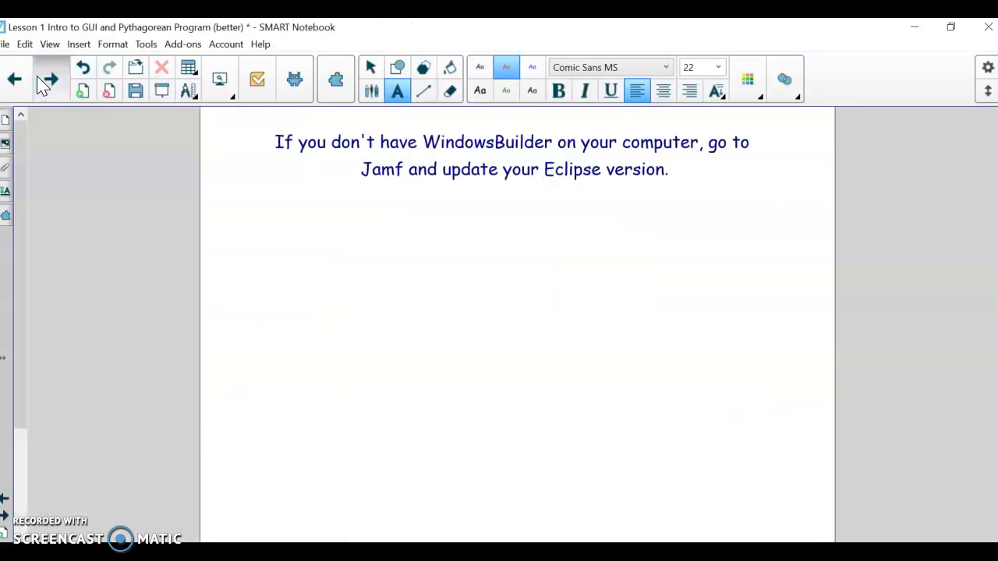
left_click(39, 80)
scroll(381, 228, "down", 10)
scroll(383, 226, "up", 8)
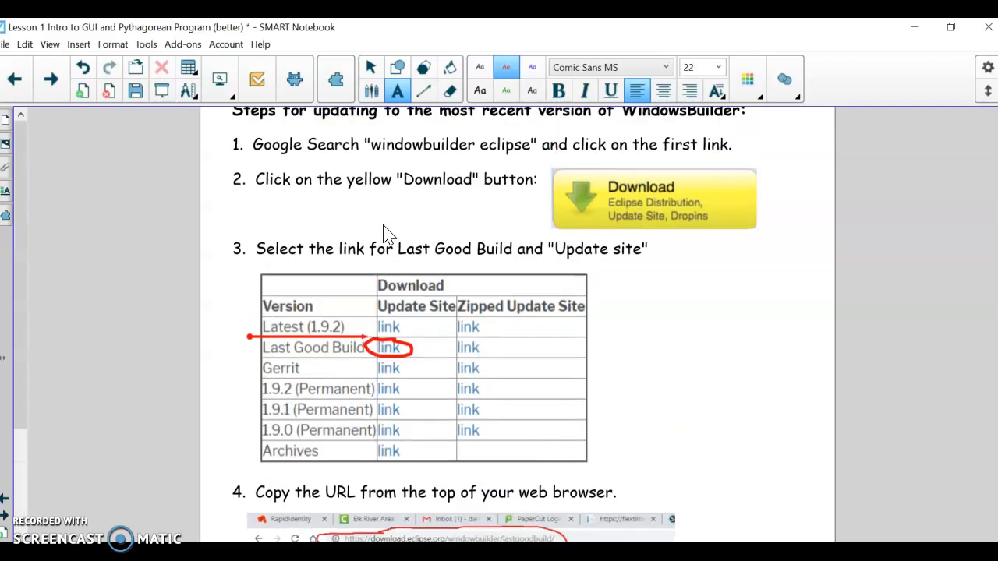
scroll(383, 226, "up", 2)
- Terminate the running PythagoreanThm program, remove its console launch, and switch to the AP Computer Science page in Chrome
mouse_move(206, 555)
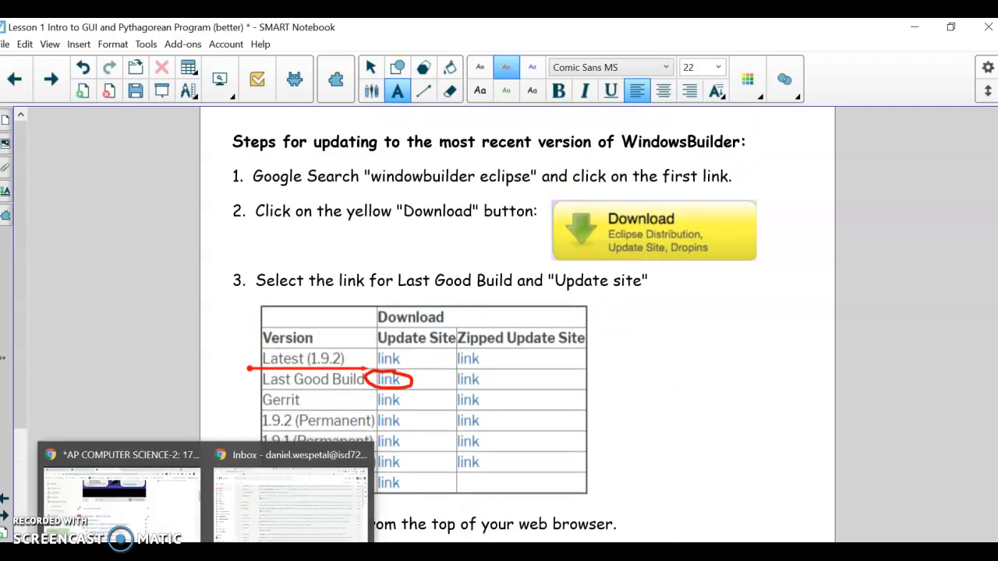
left_click(269, 555)
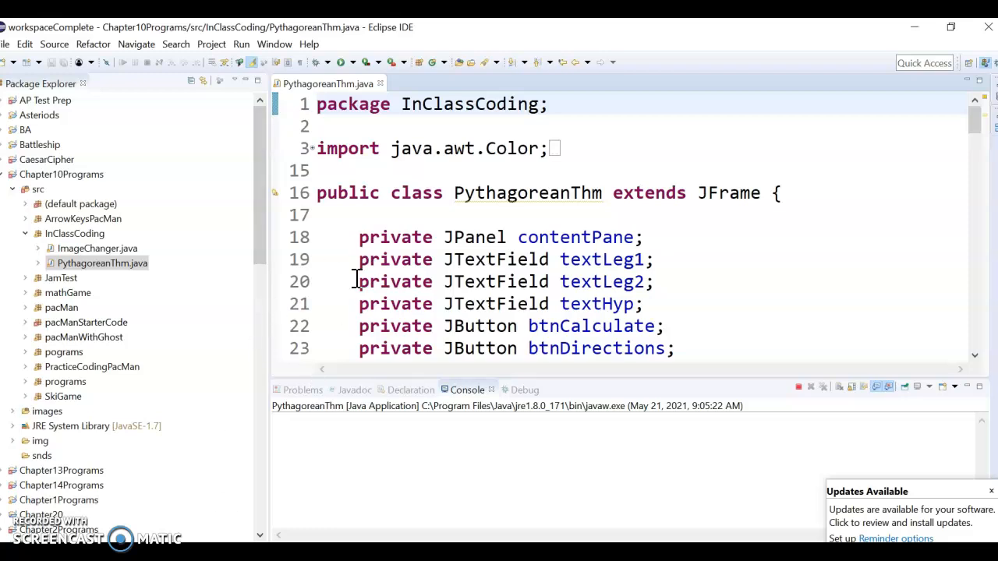
left_click(797, 386)
left_click(809, 387)
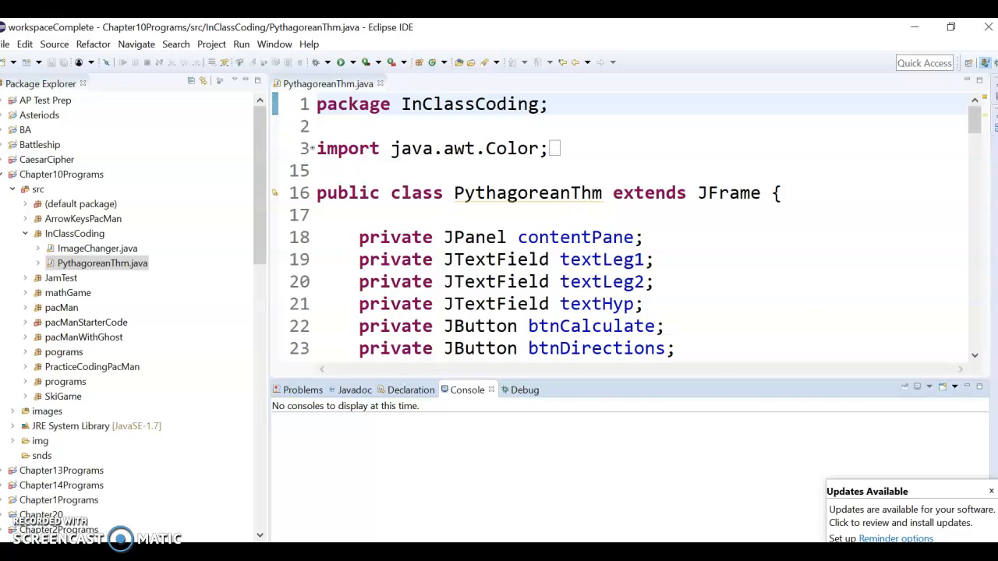
left_click(206, 555)
left_click(152, 472)
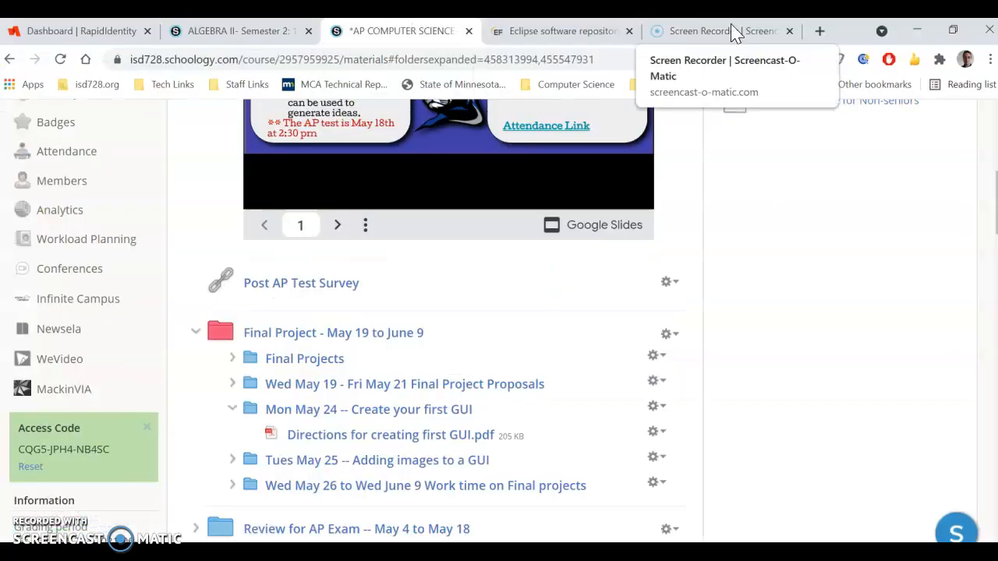
- Search Google for 'eclipse window builder' in a new browser tab
left_click(822, 30)
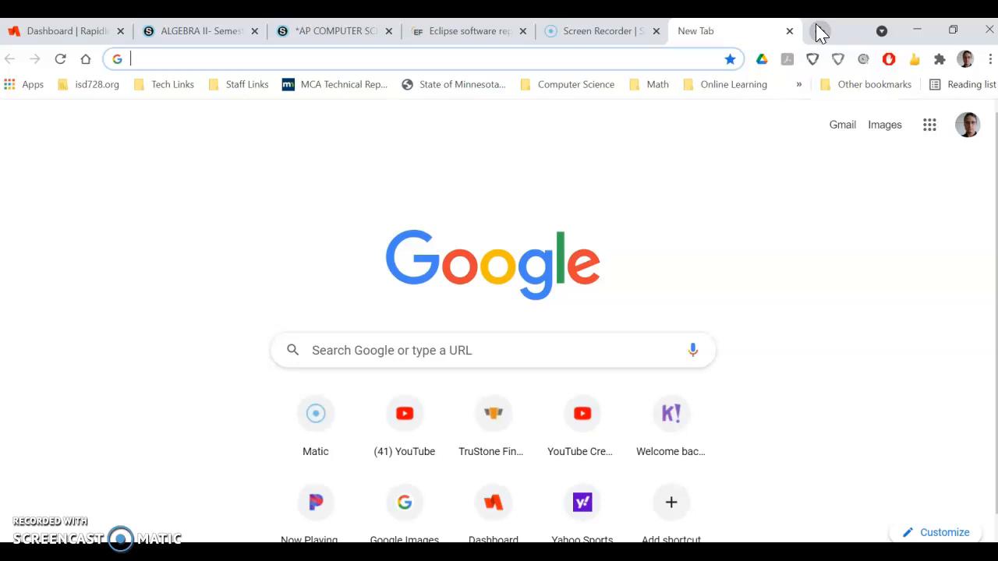
type("ec")
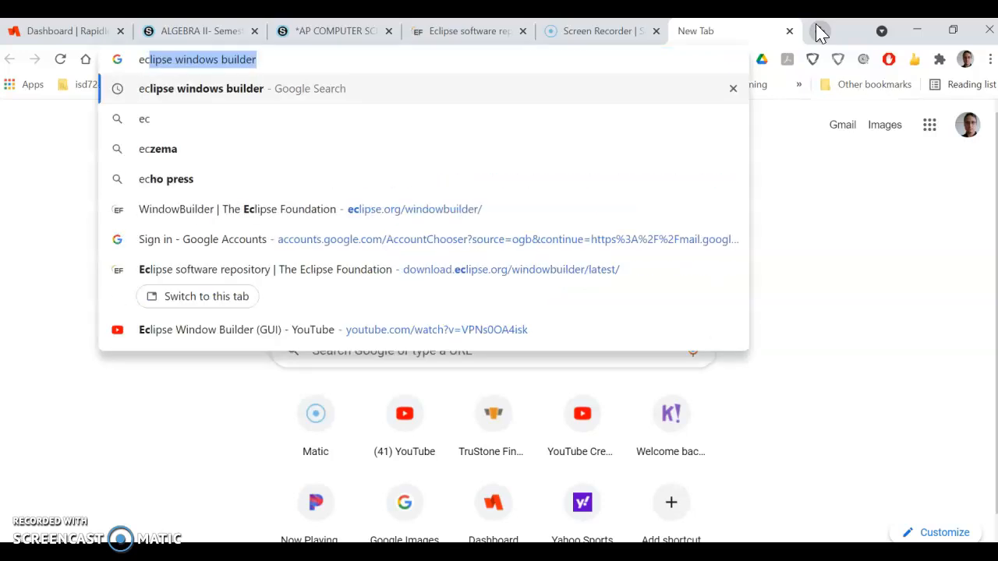
key("Right")
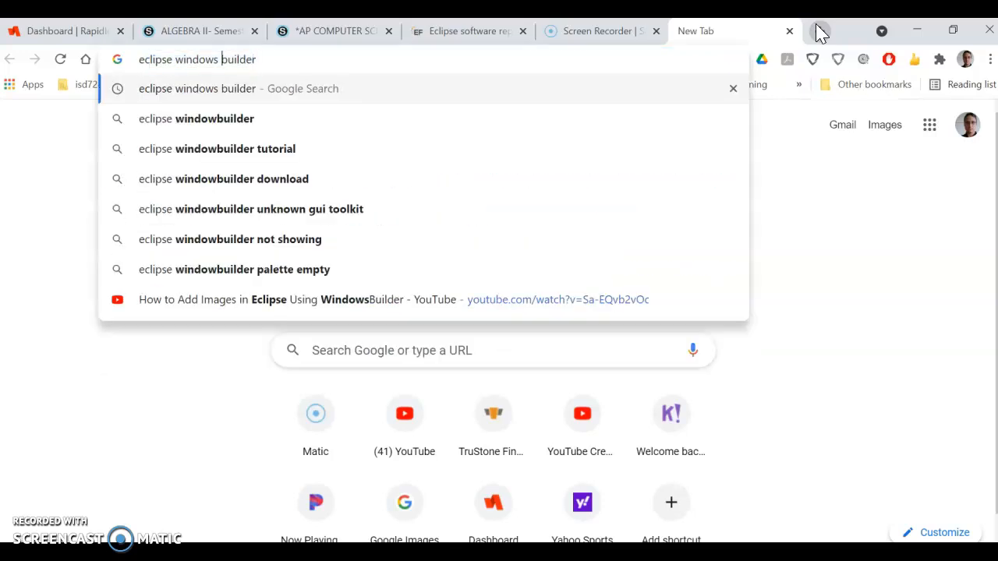
key("BackSpace")
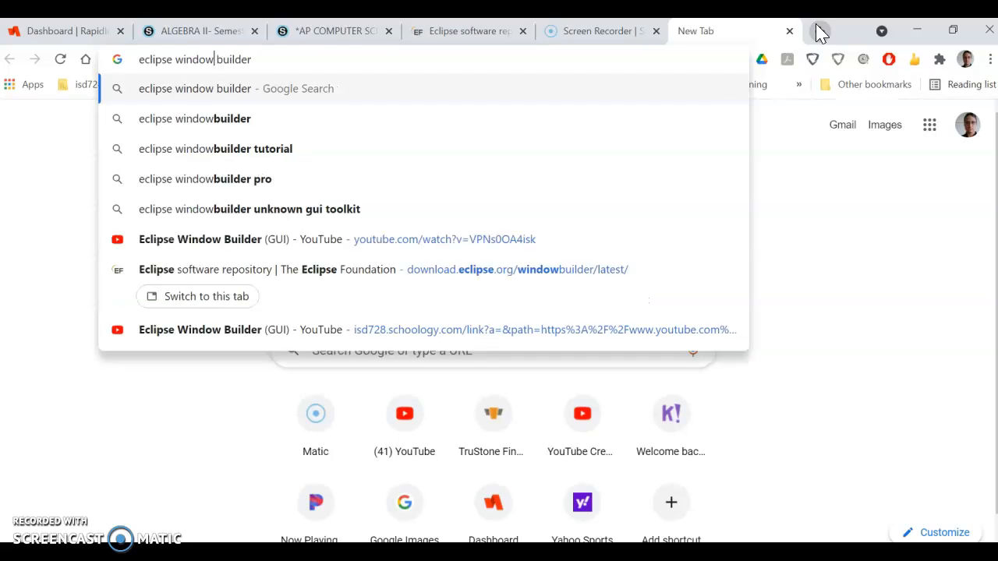
key("Return")
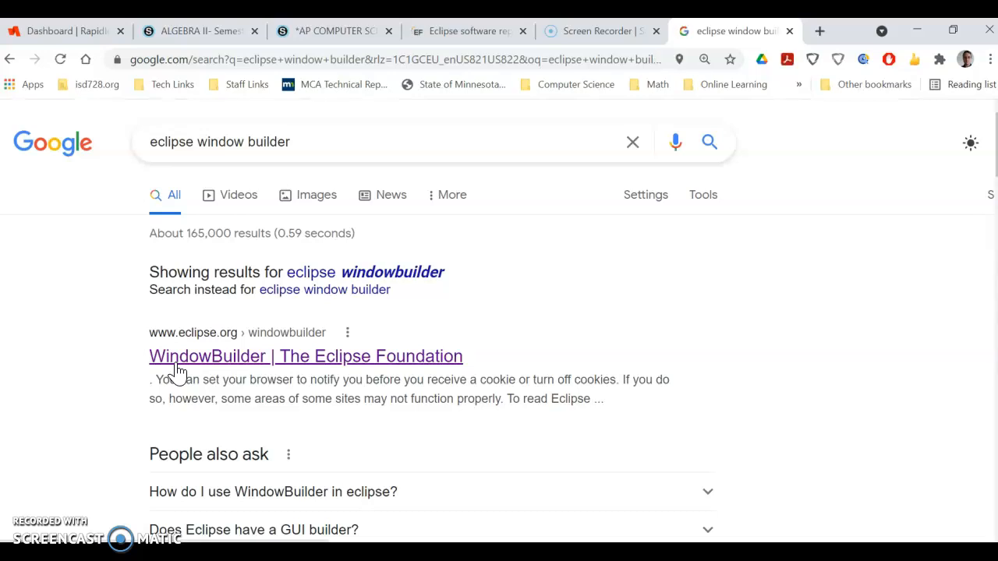
- Go from the WindowBuilder Eclipse Foundation page to its download page and open the last good build update site
left_click(178, 373)
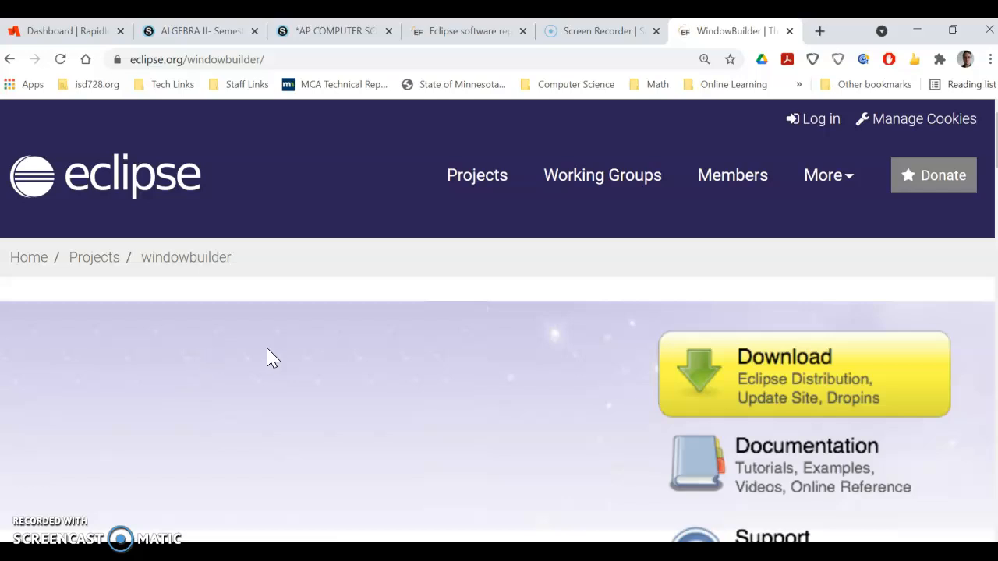
scroll(510, 417, "down", 1)
scroll(511, 417, "up", 1)
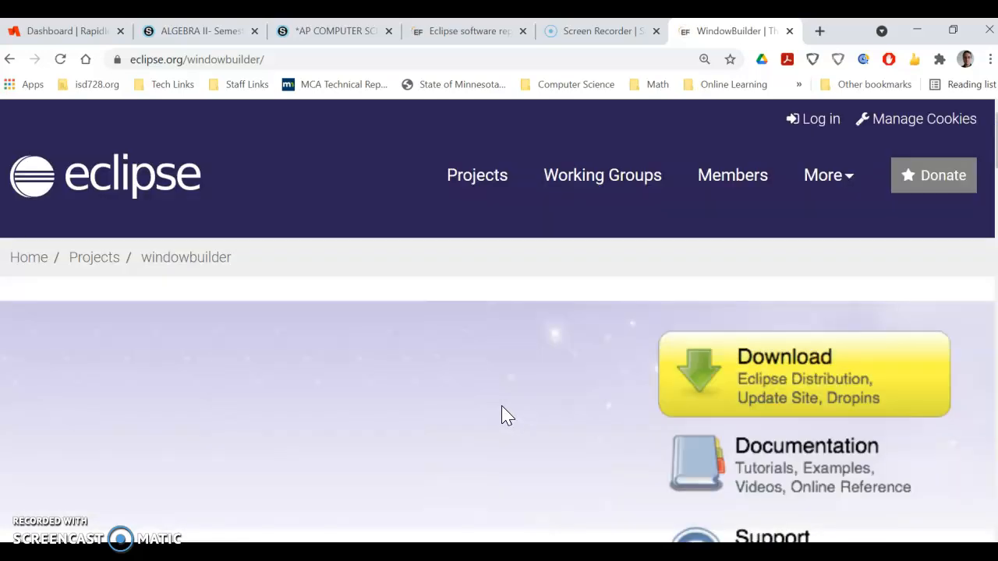
left_click(807, 367)
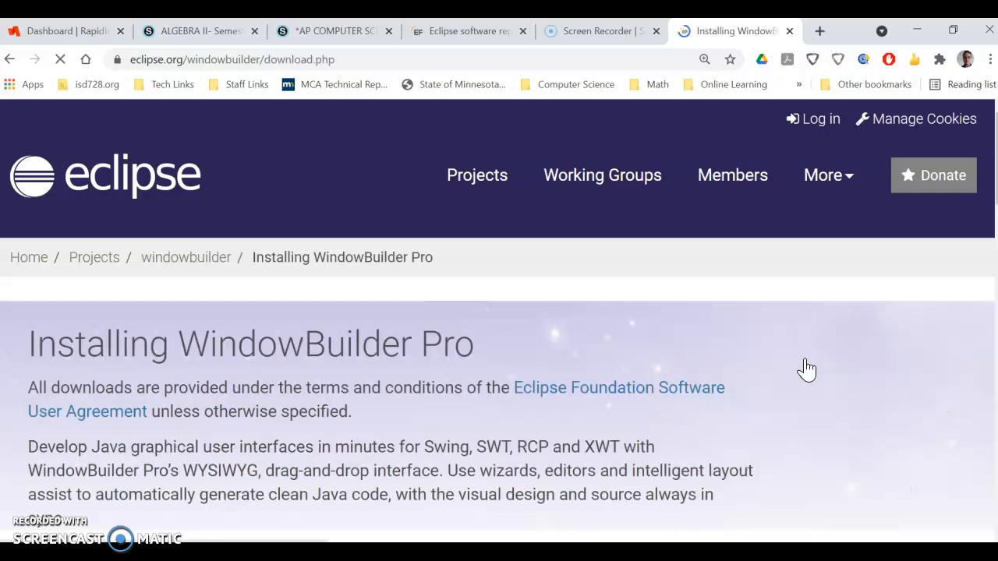
scroll(439, 379, "down", 4)
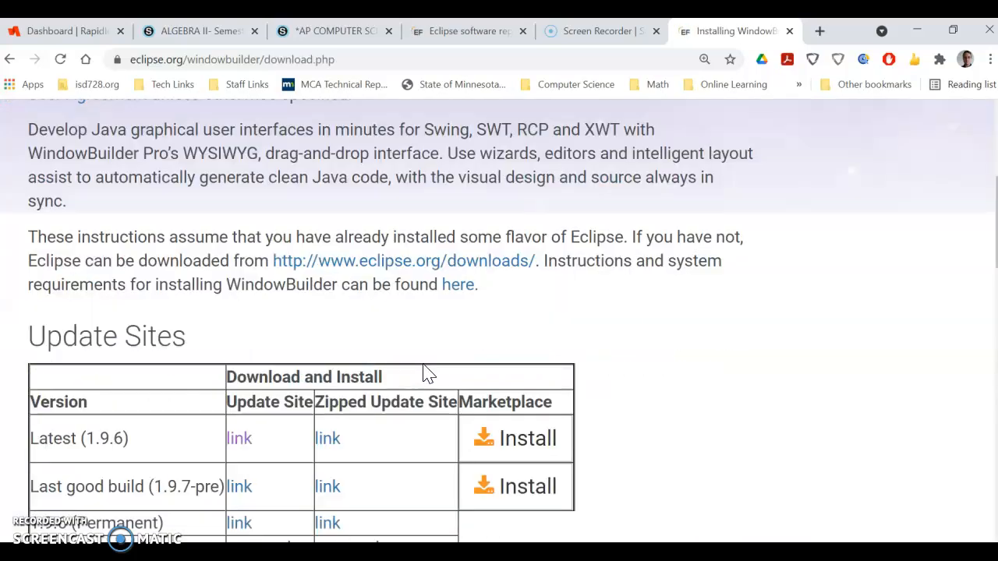
scroll(288, 401, "down", 1)
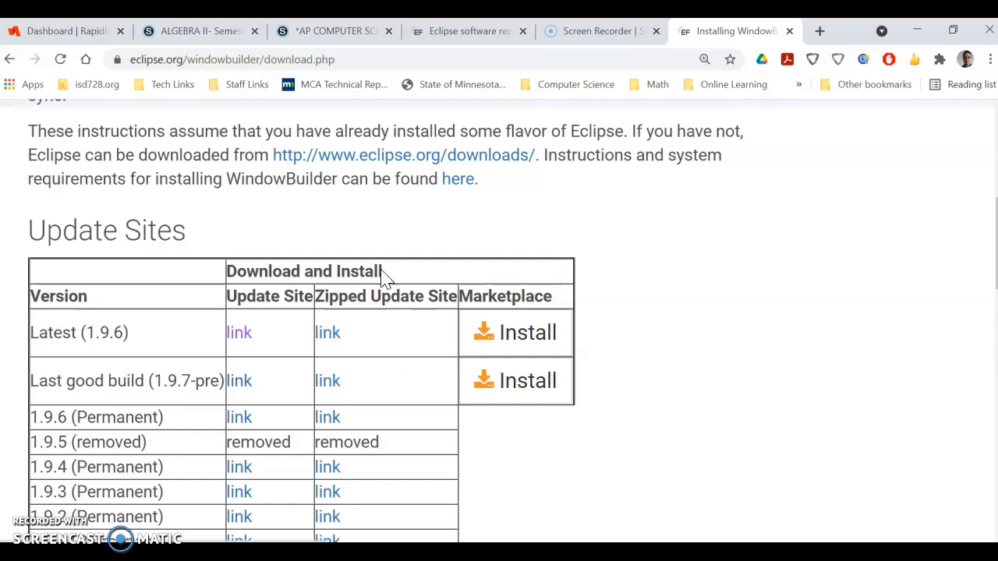
left_click(240, 381)
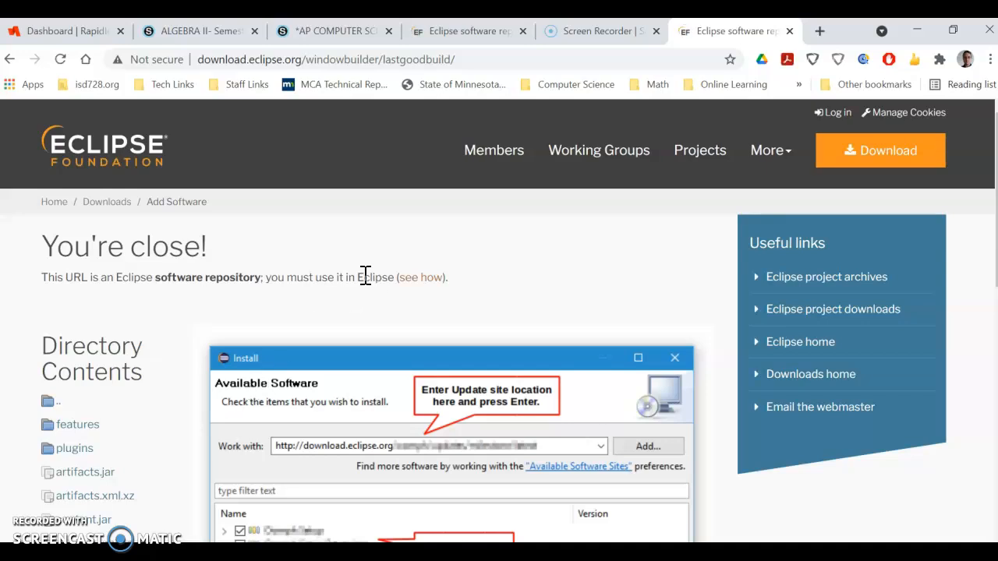
- Copy the lastgoodbuild update site URL from the address bar
left_click(258, 62)
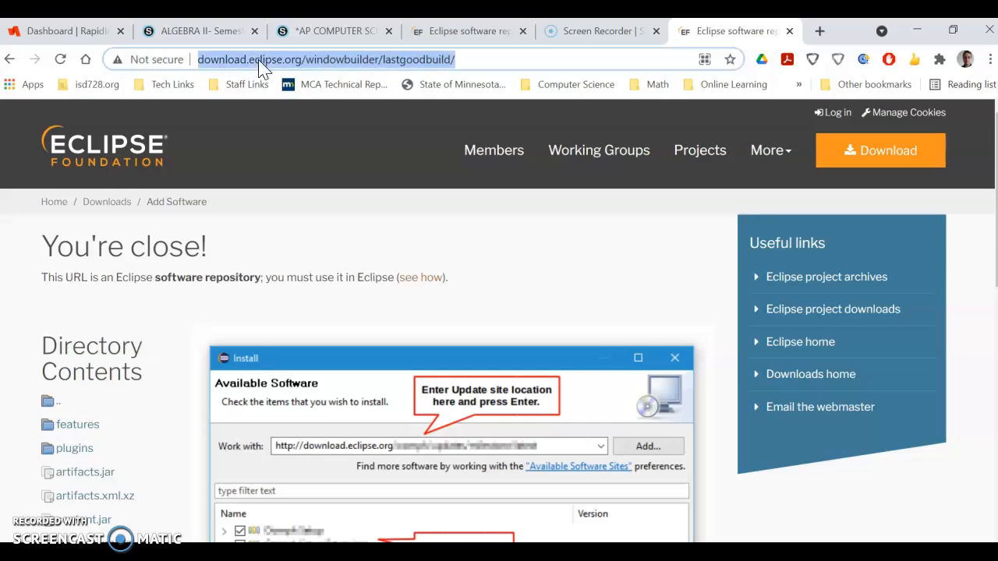
right_click(310, 54)
left_click(353, 141)
scroll(326, 248, "down", 2)
scroll(326, 248, "up", 2)
- In Install New Software, paste the lastgoodbuild URL into Work with and as the new repository's name
left_click(247, 552)
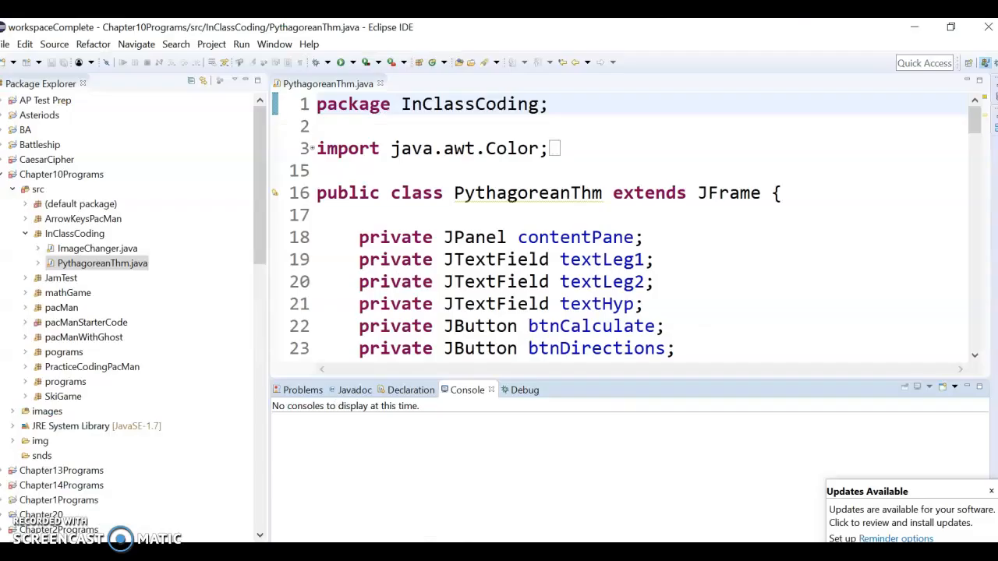
left_click(309, 44)
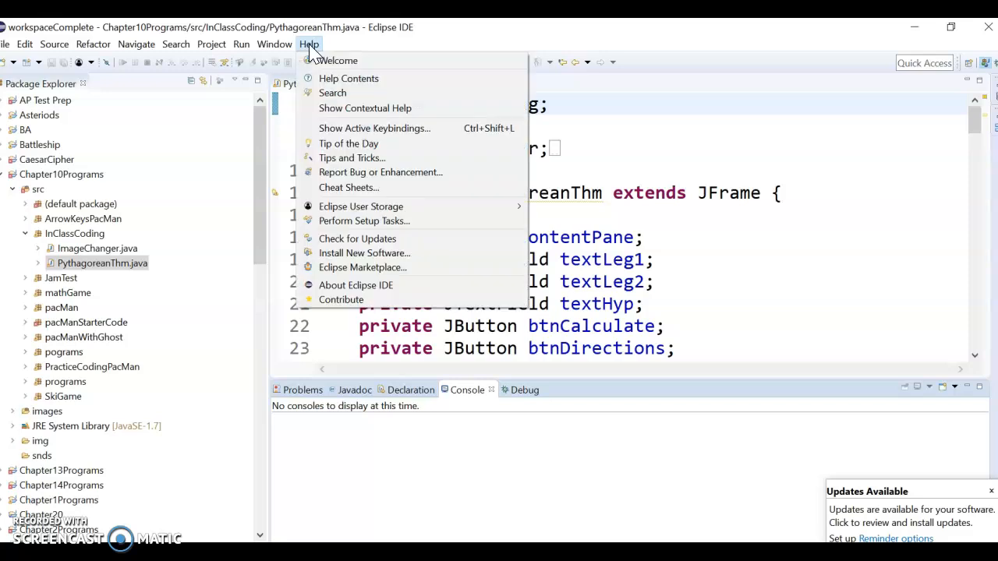
left_click(392, 261)
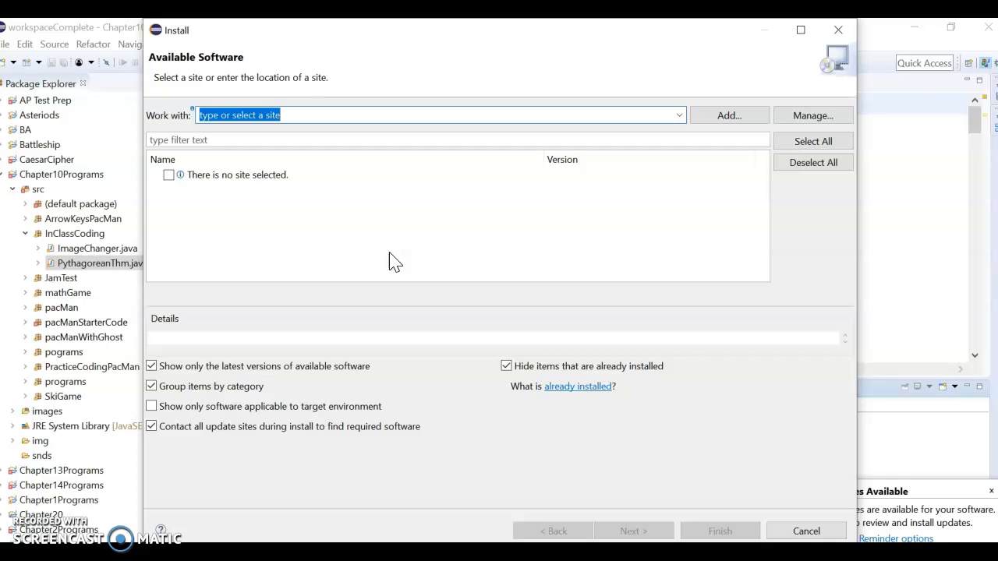
key("ctrl+v")
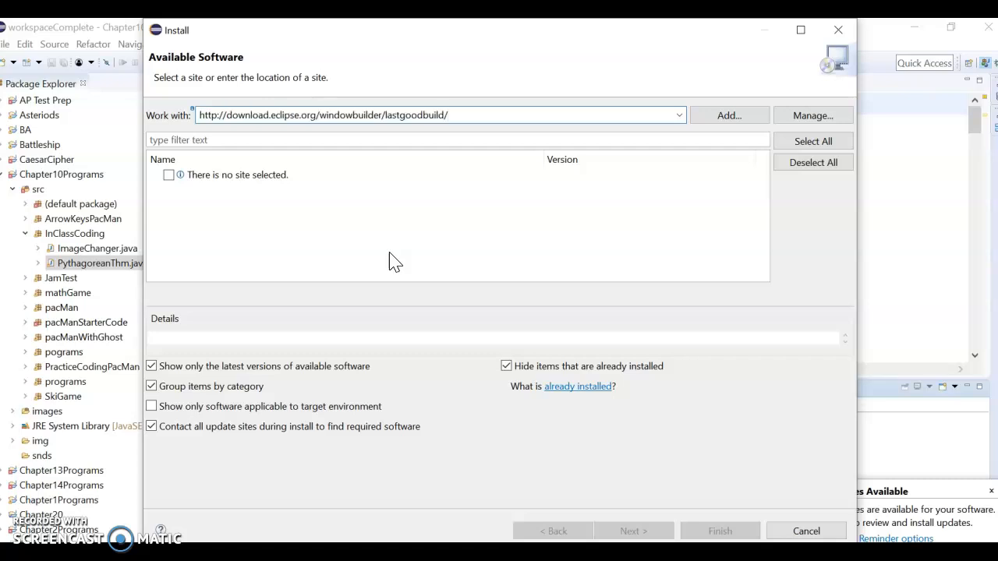
left_click(730, 115)
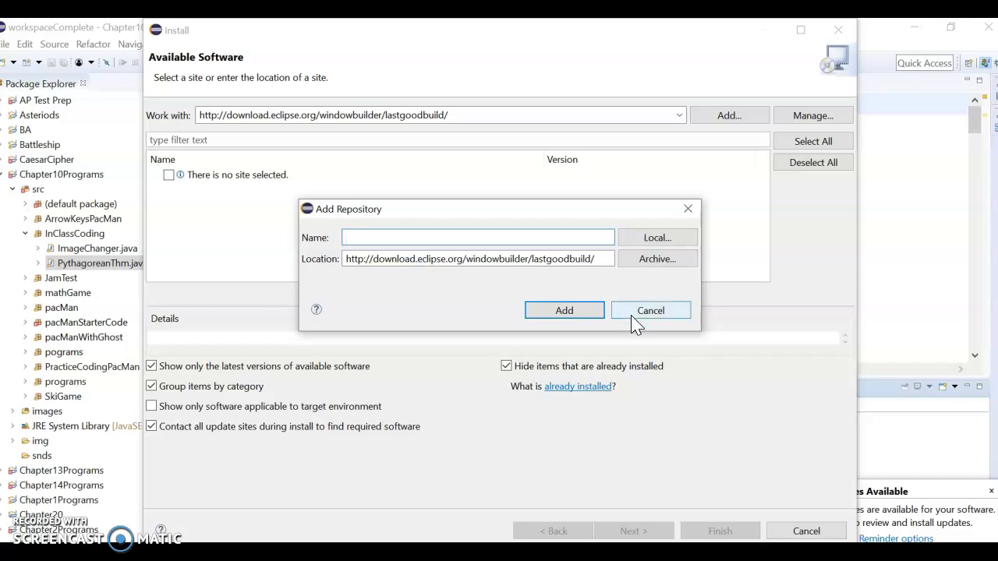
key("ctrl+v")
- Add the lastgoodbuild repository, select WindowBuilder, accept the license terms, and finish the installation
left_click(560, 310)
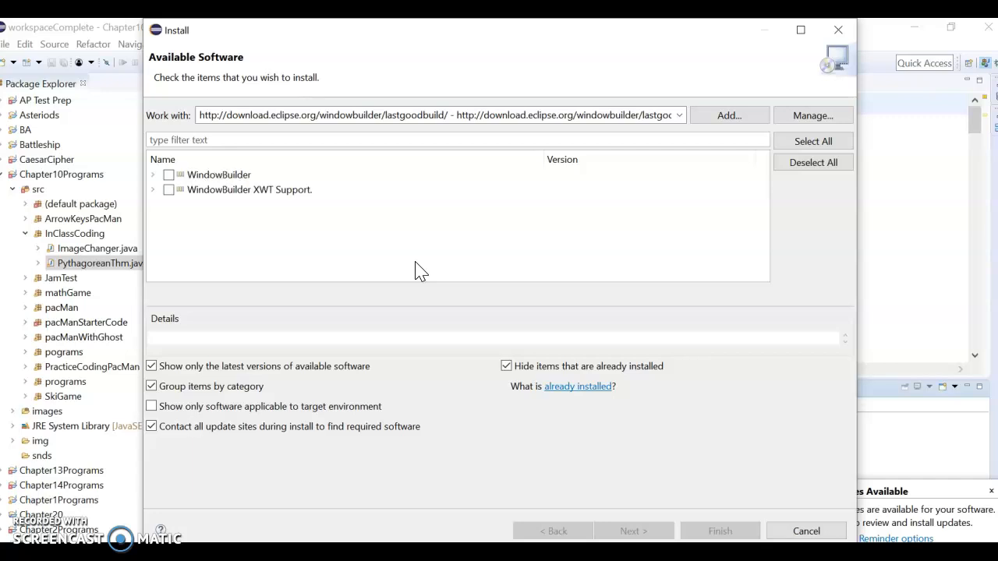
left_click(168, 176)
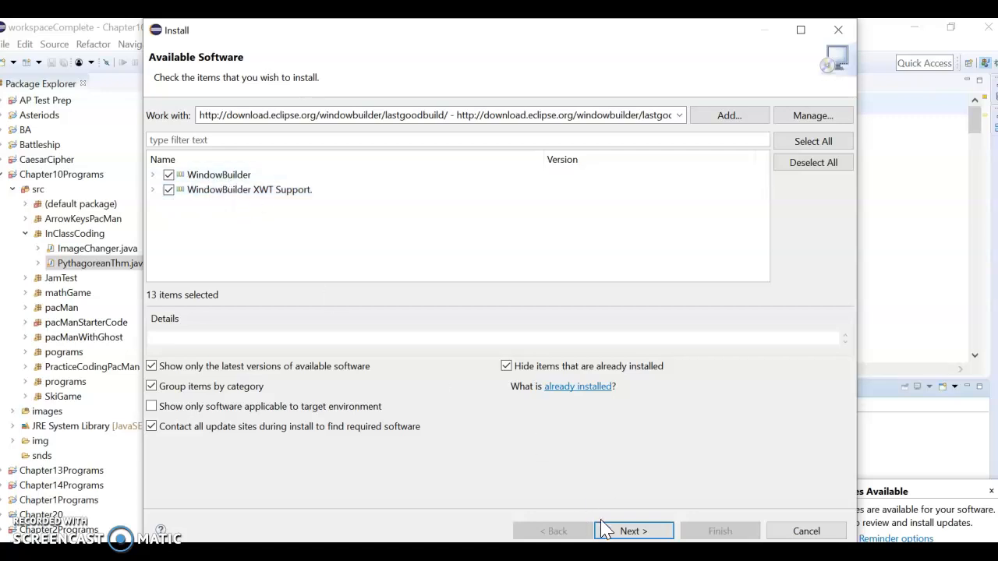
left_click(628, 530)
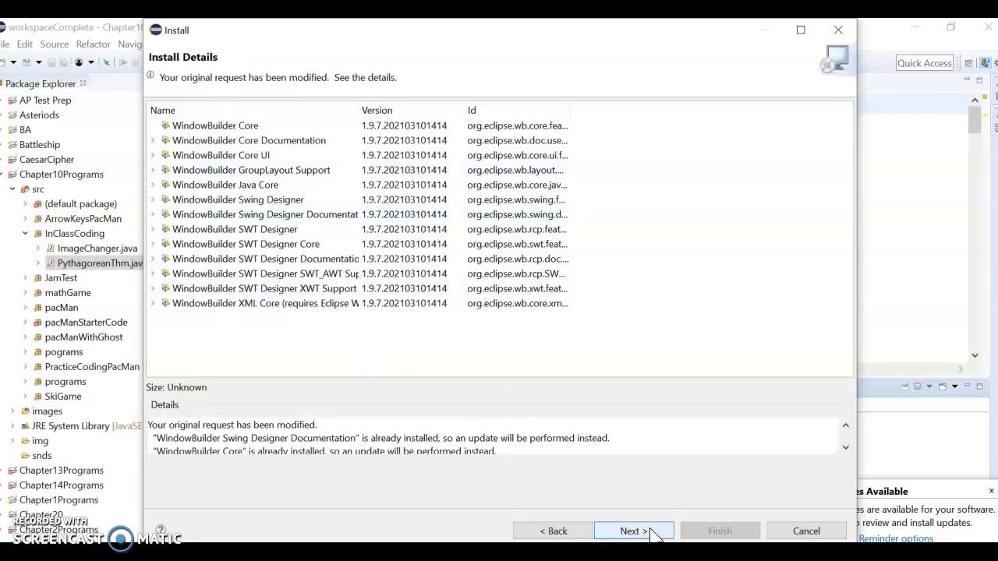
left_click(649, 531)
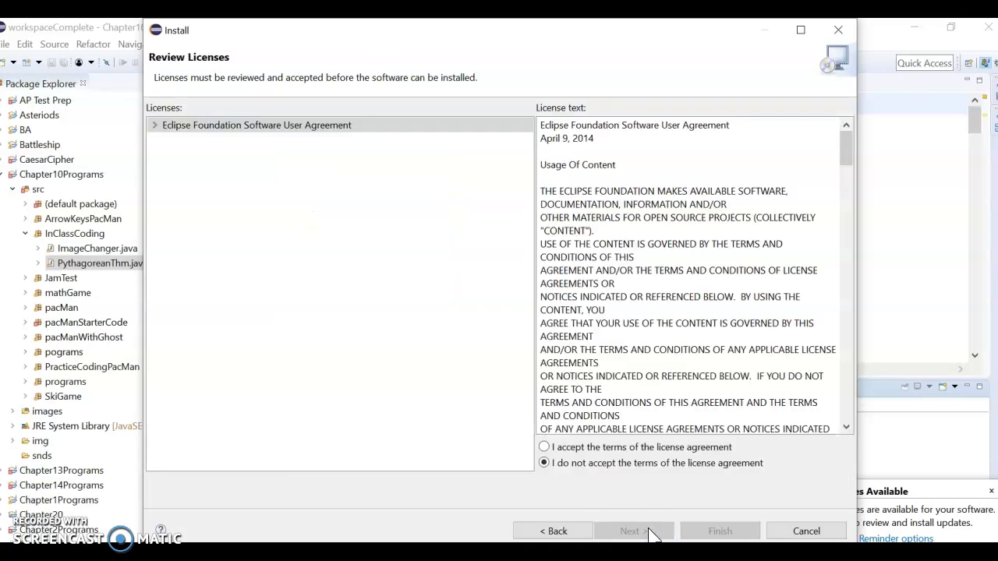
left_click(577, 450)
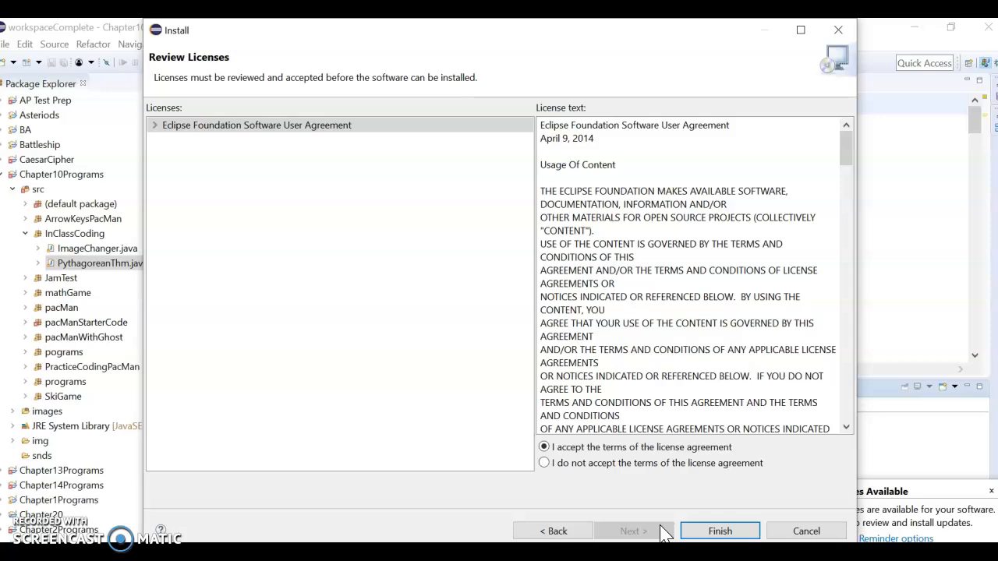
left_click(803, 531)
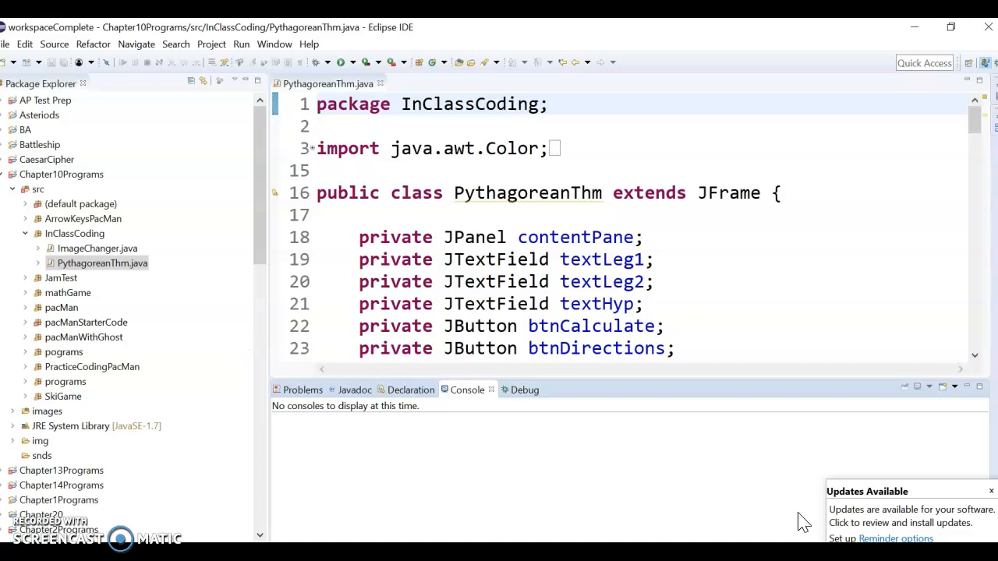
- Dismiss the updates notice, confirm the New wizard lists WindowBuilder with Swing and SWT Designer, then cancel
left_click(992, 491)
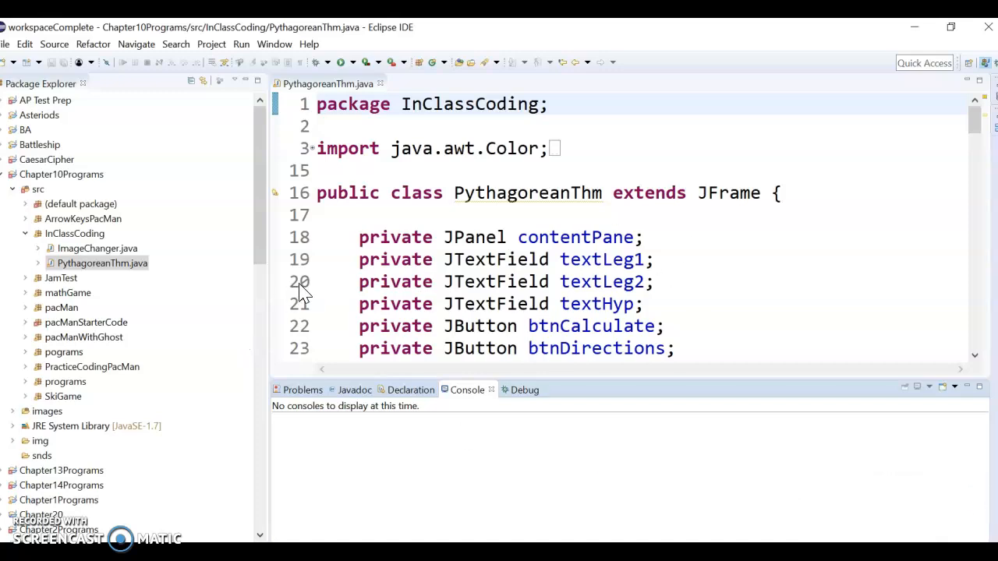
left_click(5, 44)
mouse_move(20, 61)
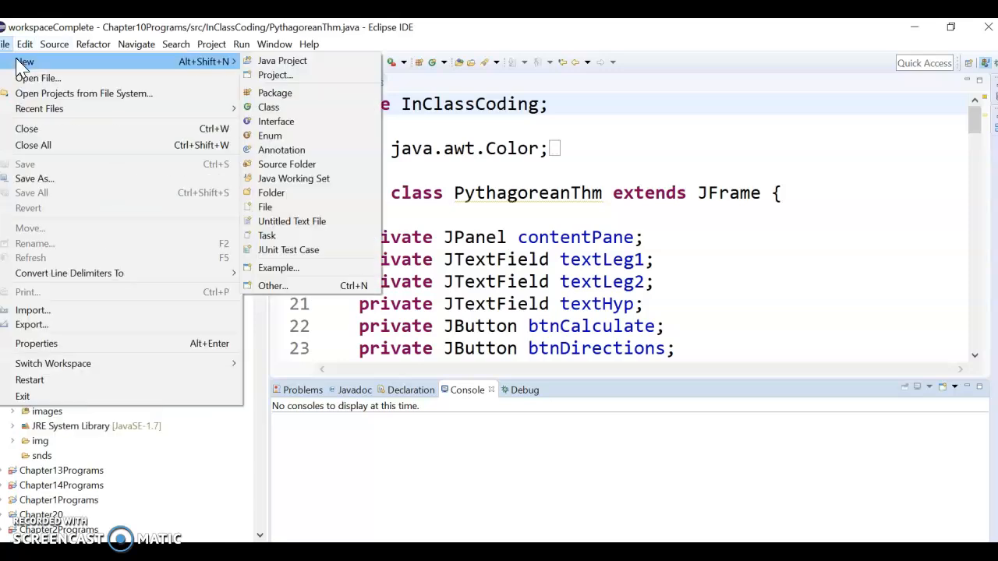
left_click(319, 293)
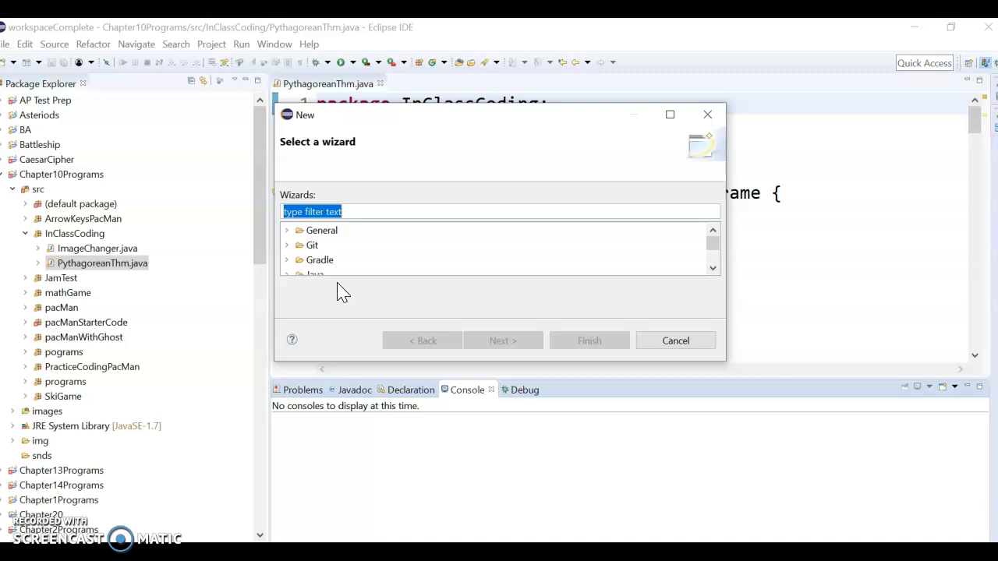
scroll(374, 256, "down", 3)
scroll(352, 257, "down", 1)
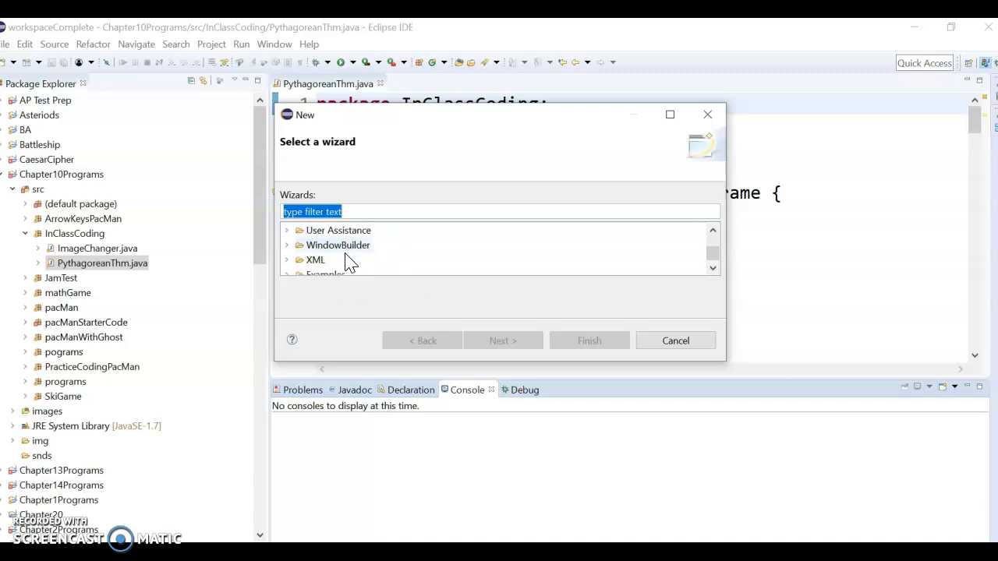
left_click(320, 261)
double_click(315, 265)
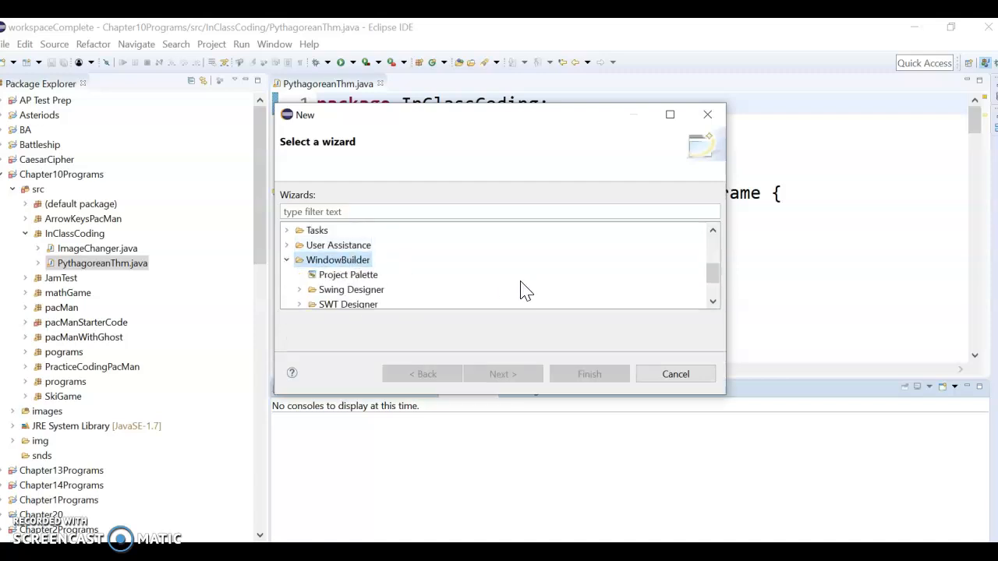
left_click_drag(714, 272, 716, 291)
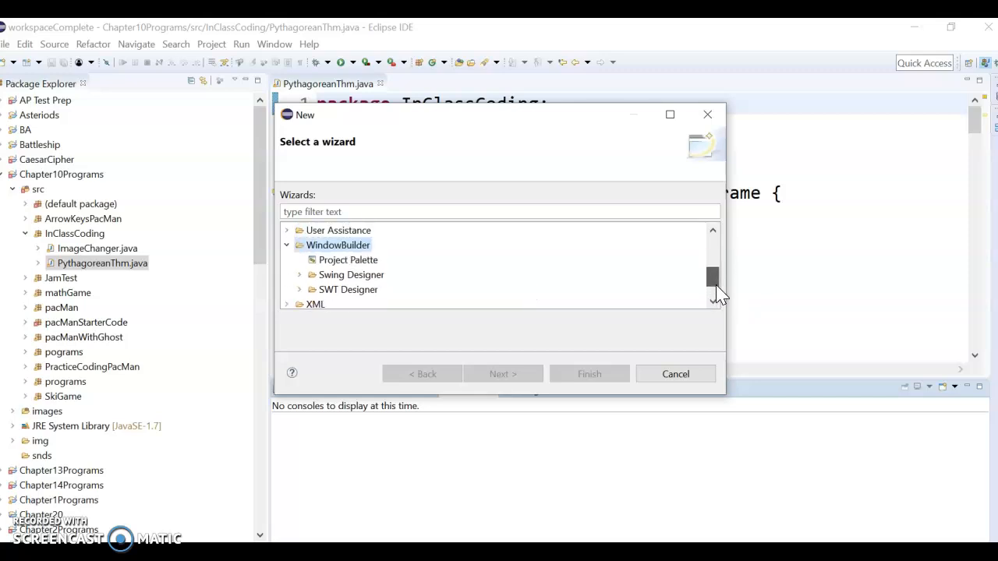
left_click(677, 382)
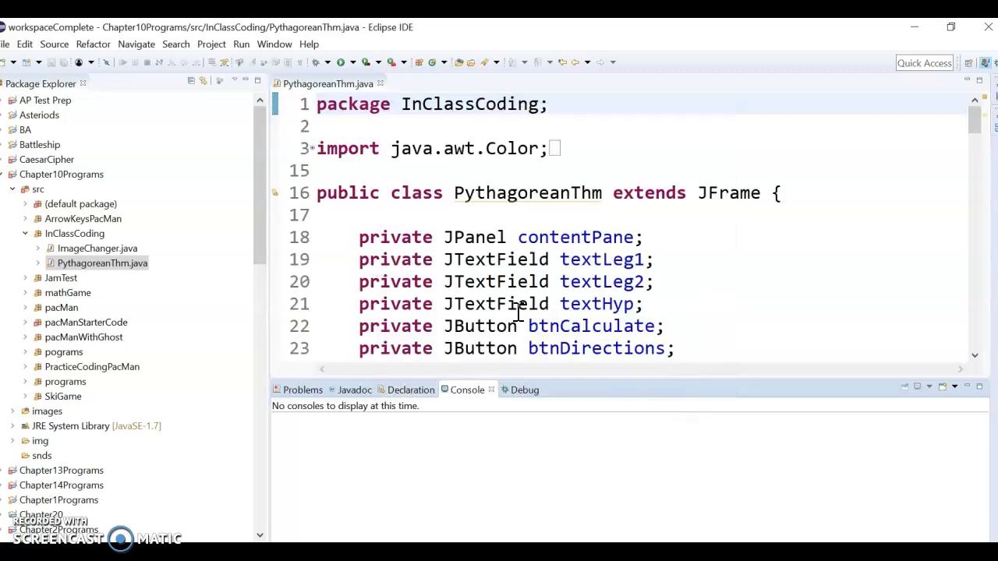